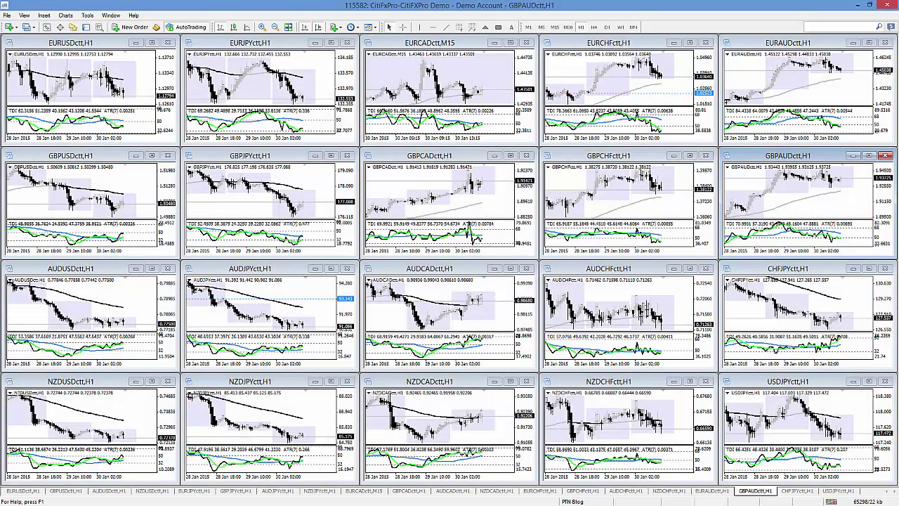
- Maximize the EURJPYctt,H1 chart window so it replaces the twenty-chart grid
click(331, 42)
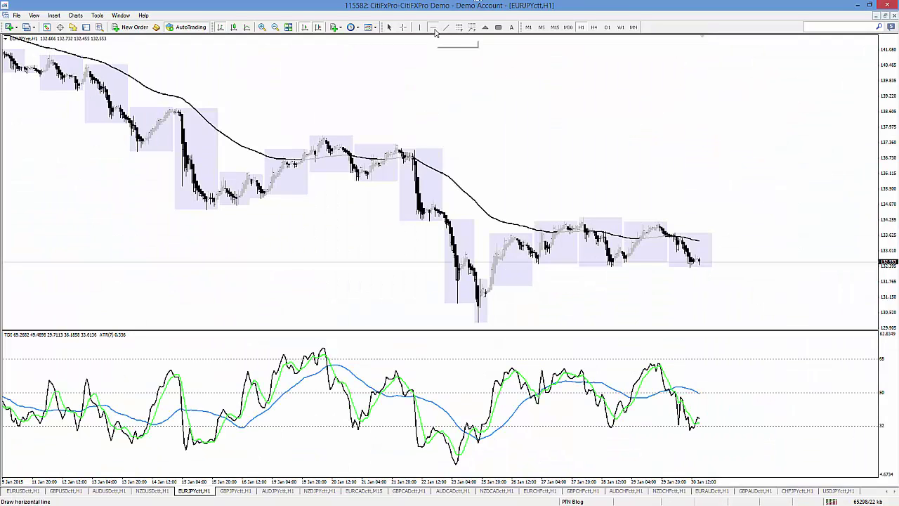
- Mark horizontal levels near 134.29 and 132.55, checking them on H4 before returning to H1
click(583, 219)
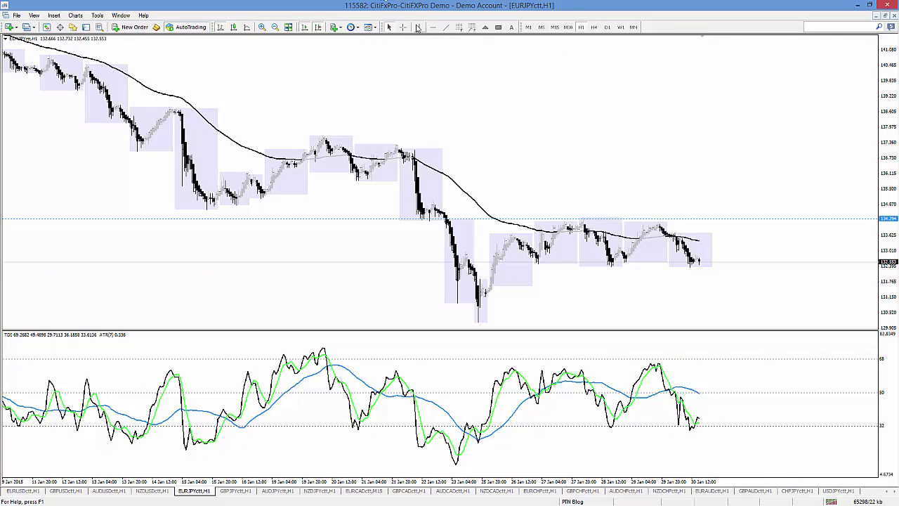
click(617, 263)
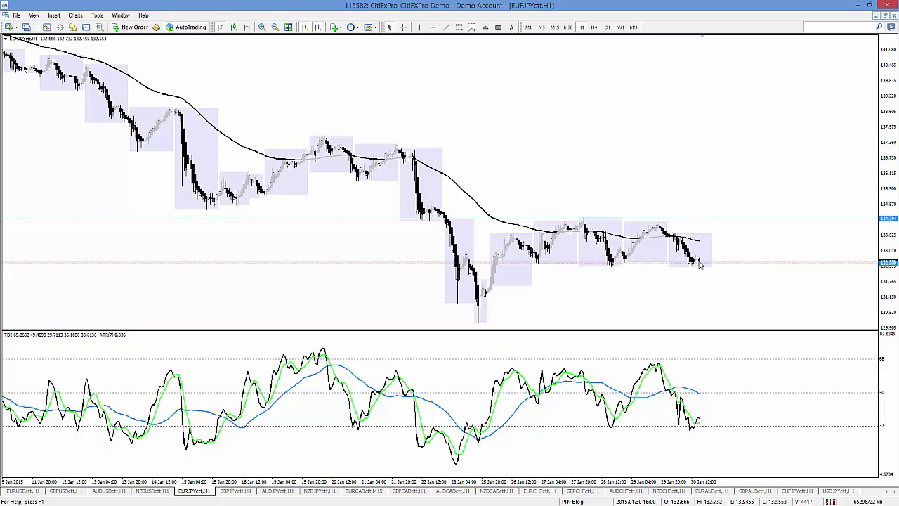
mouse_move(701, 265)
mouse_move(708, 223)
click(595, 27)
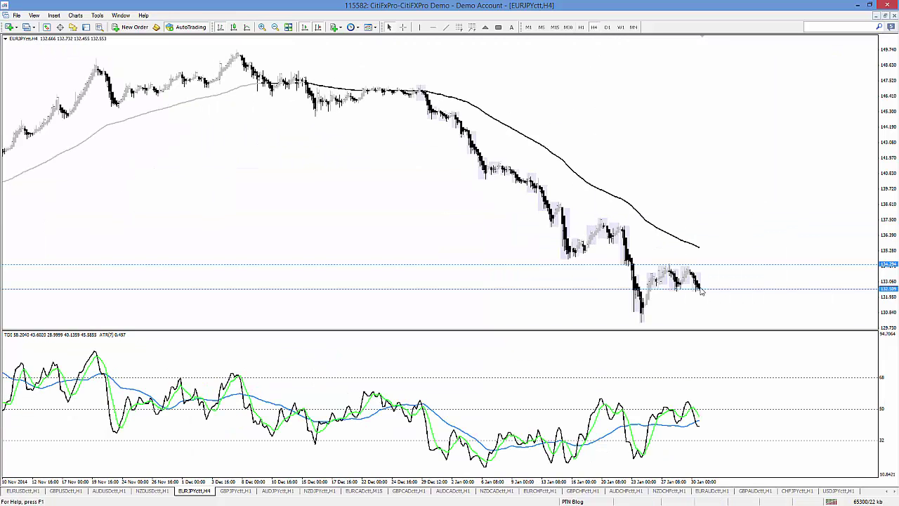
mouse_move(701, 290)
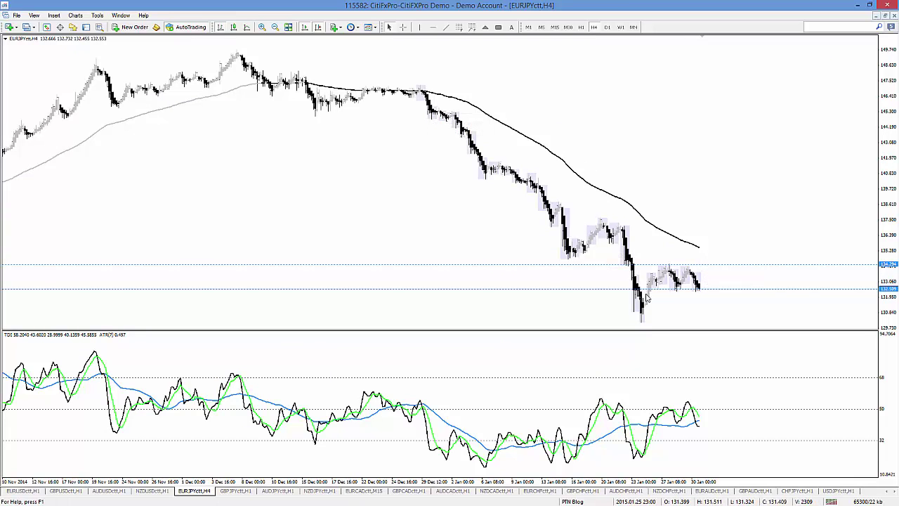
click(581, 28)
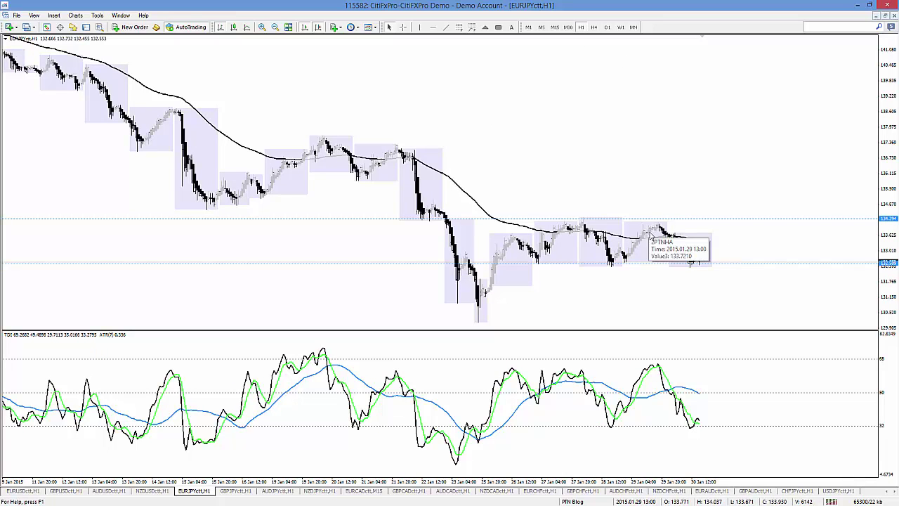
- Measure the bar and pip distance between two chart points with Crosshair, then tile the charts
click(403, 26)
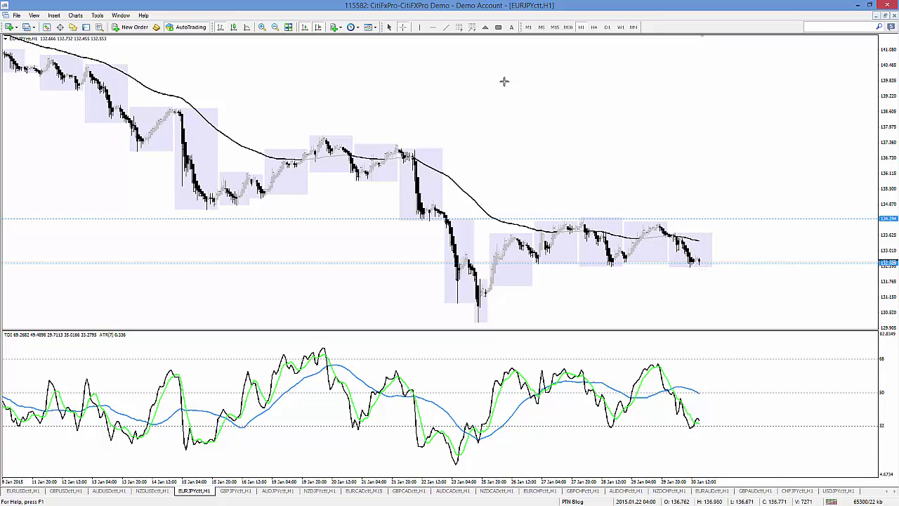
mouse_move(701, 222)
mouse_down()
mouse_move(703, 250)
mouse_move(703, 231)
mouse_up()
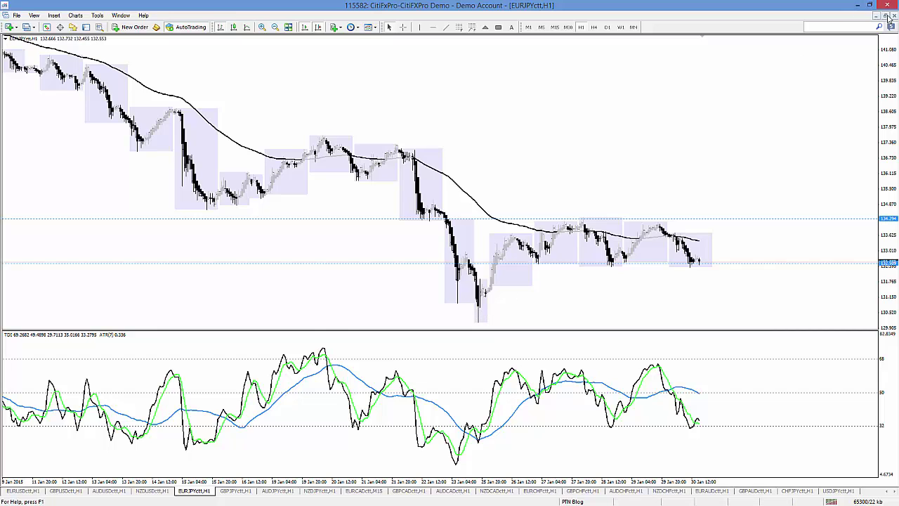
key(alt+r)
- Maximize AUDJPY and draw a rising trendline on the TDI lows and a falling one on price lows
double_click(320, 269)
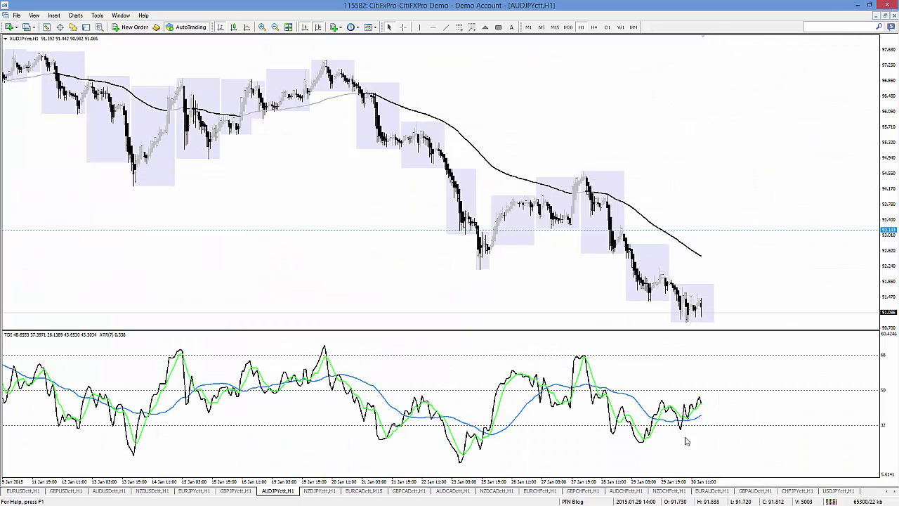
click(445, 27)
drag(643, 454, 702, 434)
click(445, 27)
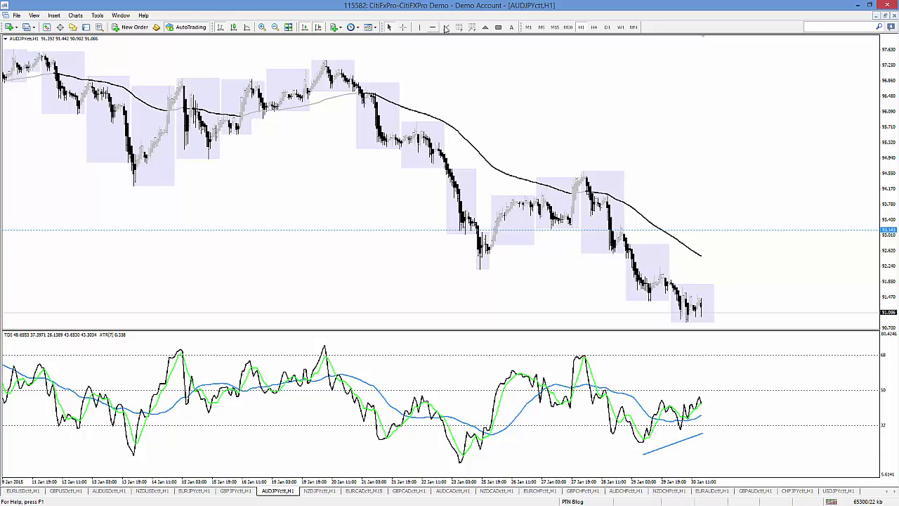
drag(645, 301, 697, 323)
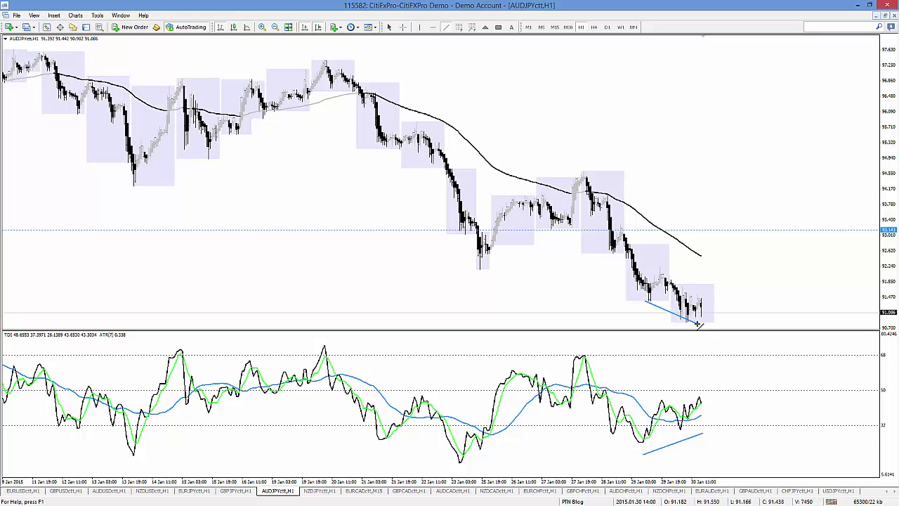
- Add a high-to-low Fibonacci retracement with a 38.2 line near 92.34, then maximize NZDJPY
click(472, 27)
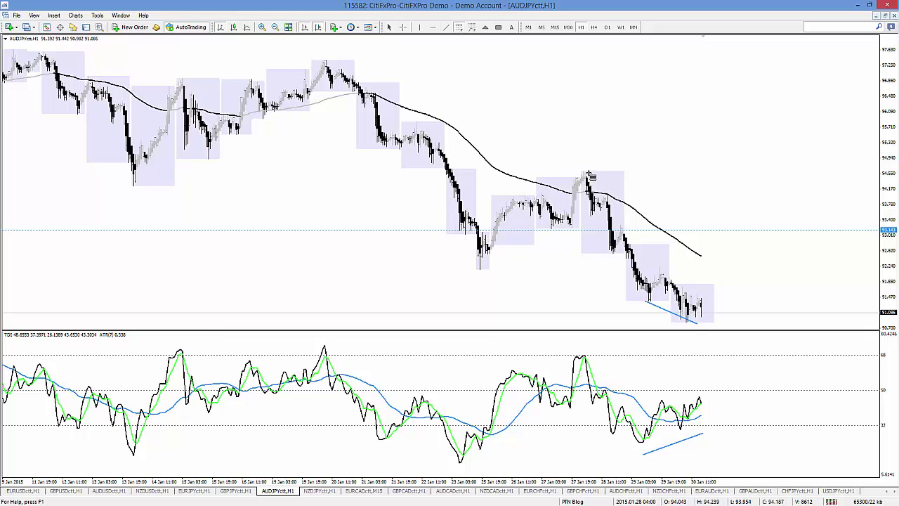
drag(584, 172, 671, 324)
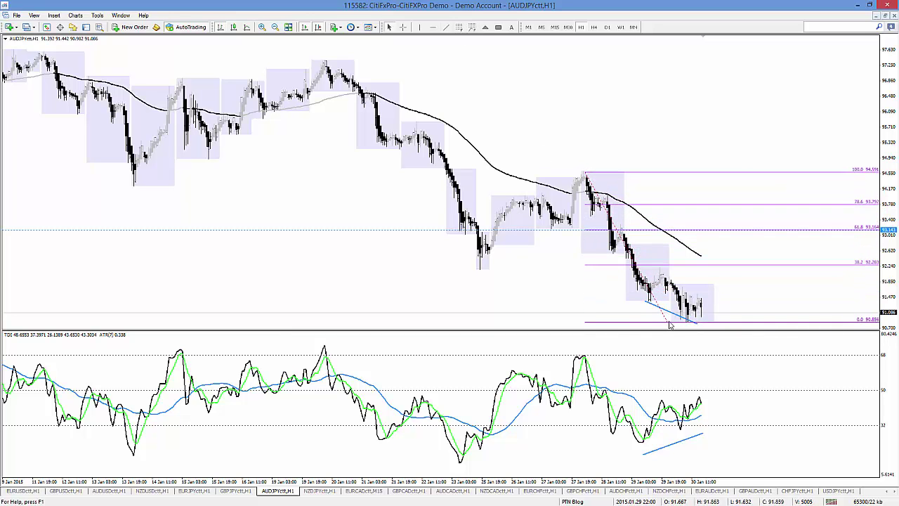
click(432, 27)
click(495, 263)
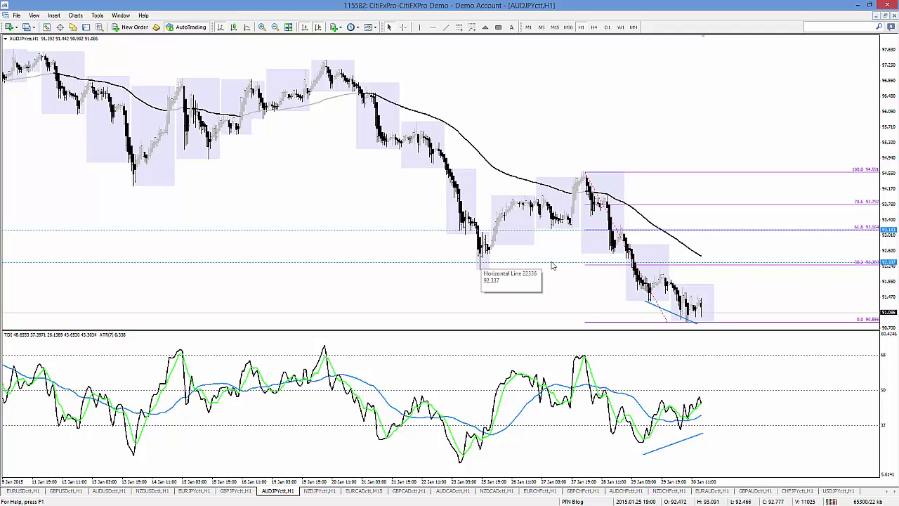
click(884, 16)
click(331, 381)
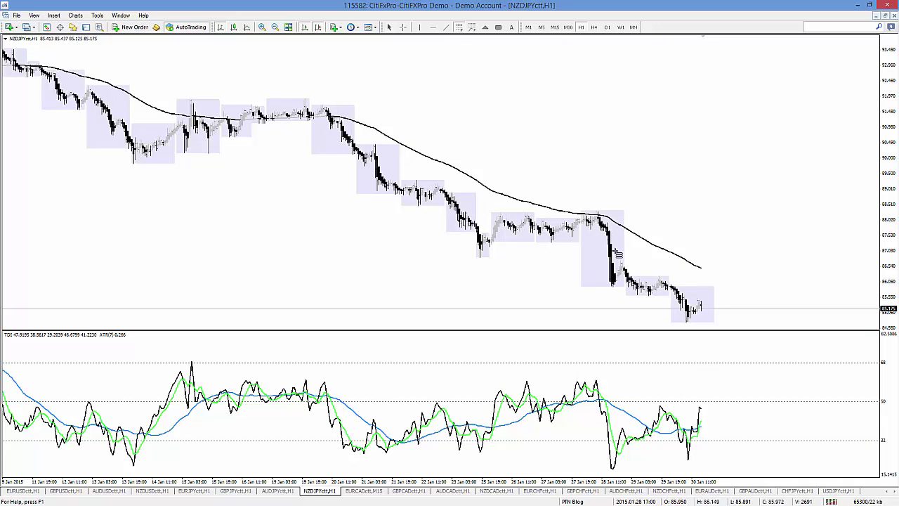
- Draw a Fibonacci retracement from 88.326 to 84.739 with horizontal lines at its 38.2 and 61.8 levels
drag(596, 211, 651, 325)
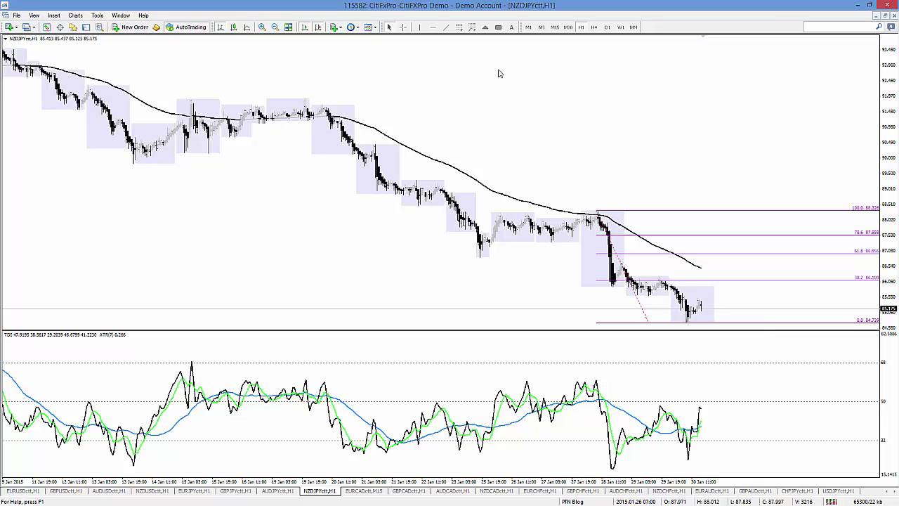
click(433, 27)
click(607, 279)
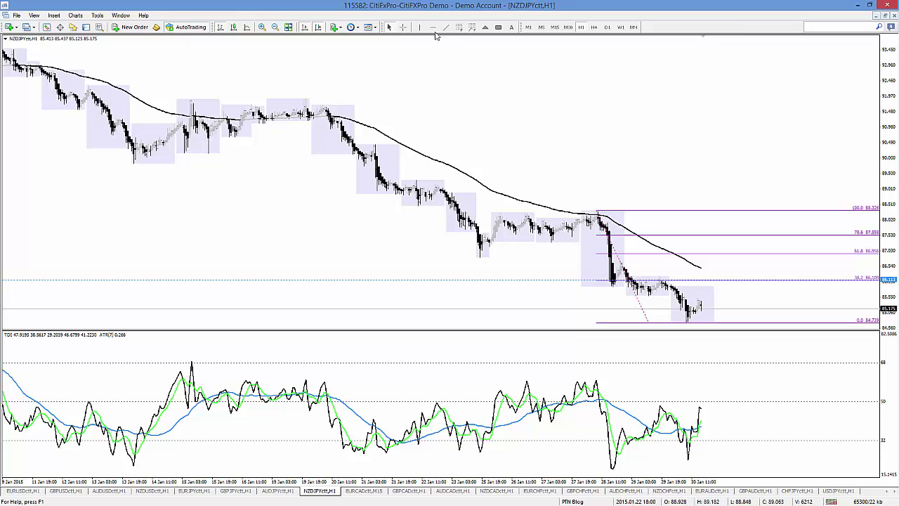
click(595, 254)
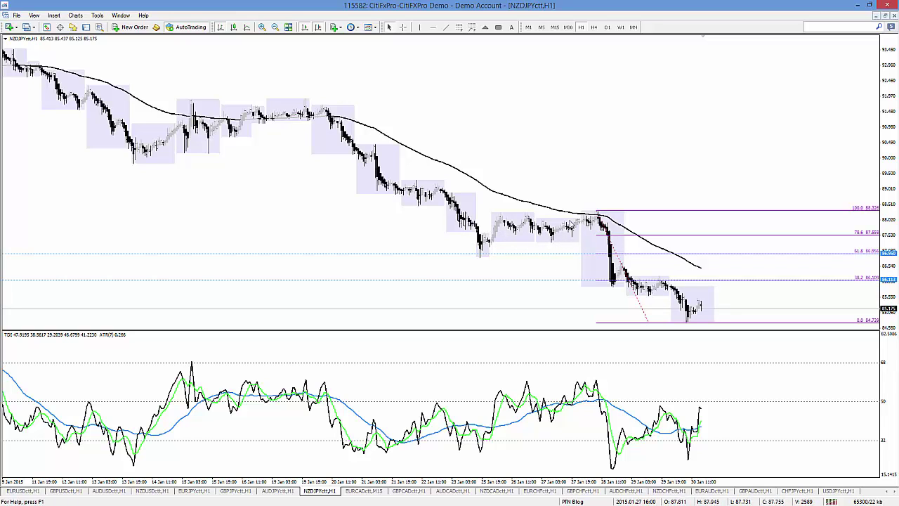
click(885, 16)
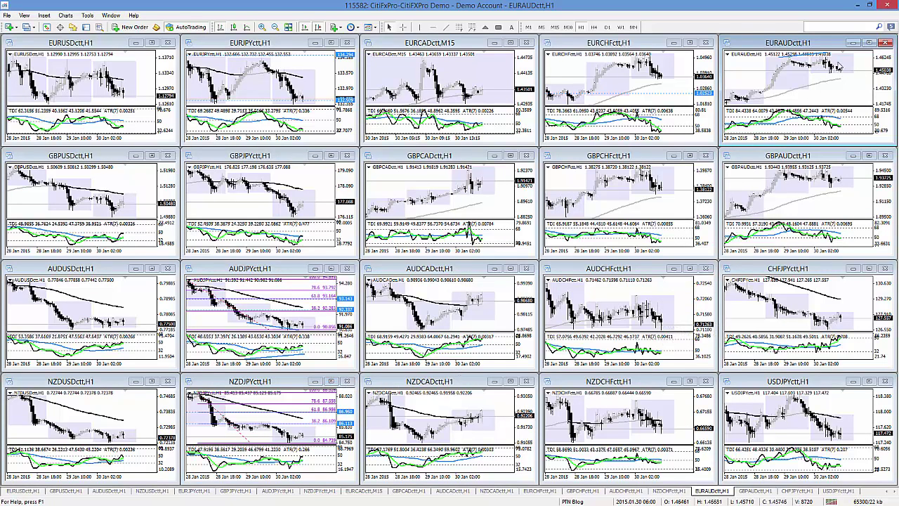
- Maximize EURAUD, draw a falling TDI-highs trendline, and add a Fibonacci retracement from 1.4172 to 1.4669
click(869, 43)
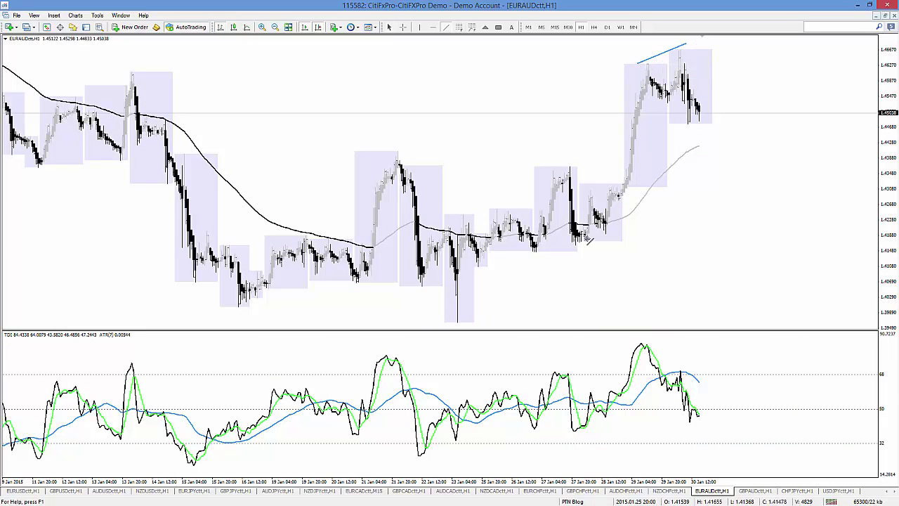
drag(653, 342, 700, 378)
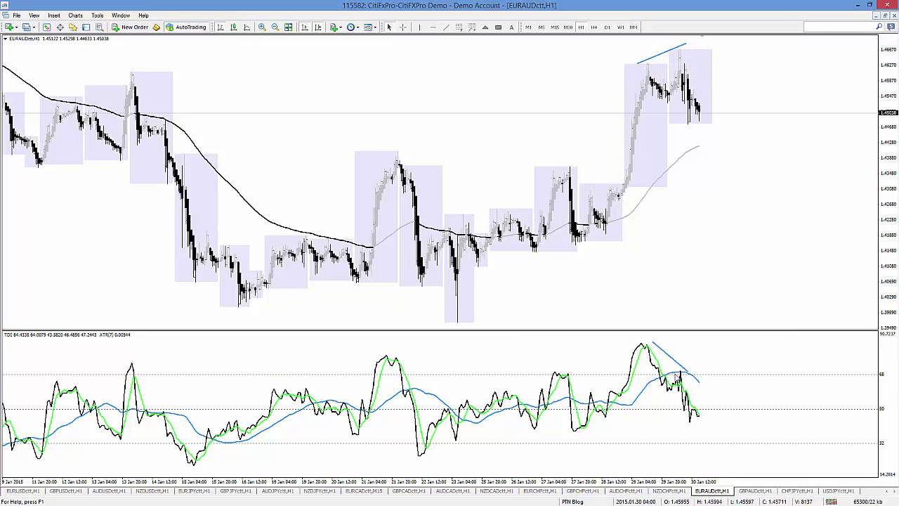
click(460, 26)
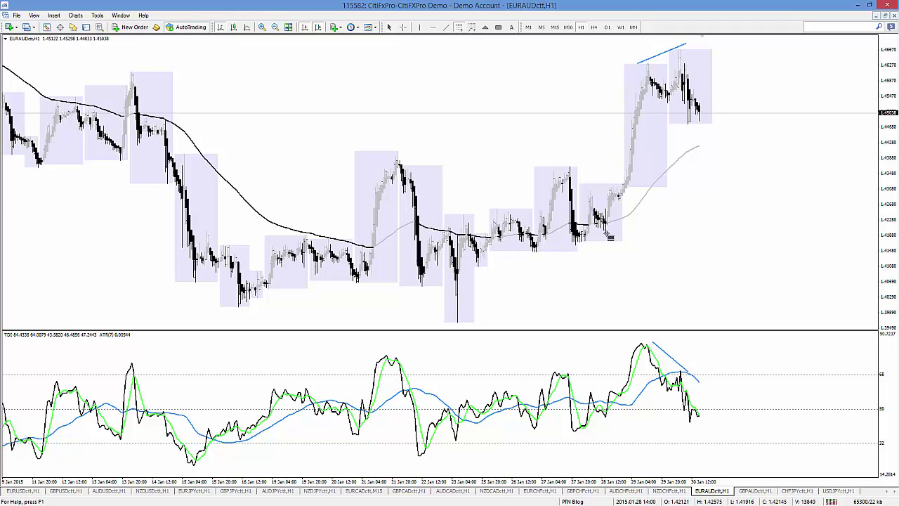
drag(580, 241, 617, 48)
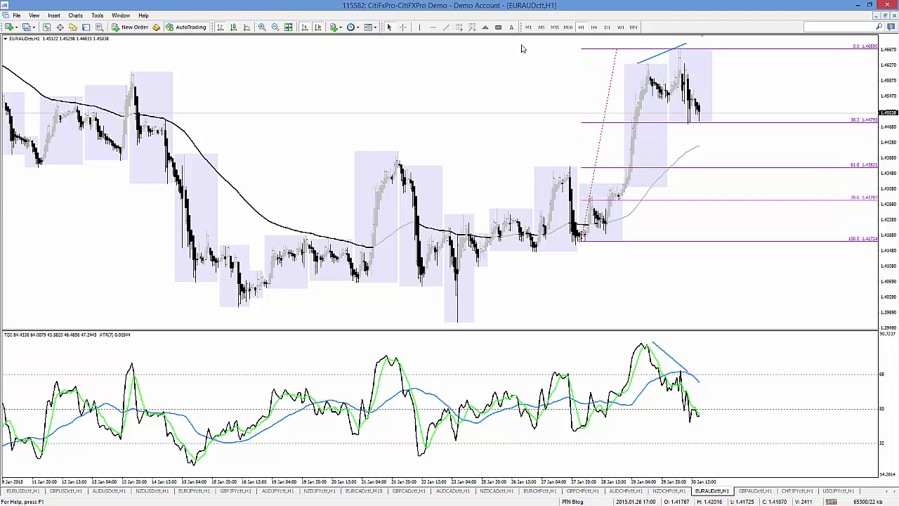
- Place horizontal lines at the 38.2 (~1.4478) and 61.8 (~1.4362) levels and restore the grid
click(433, 26)
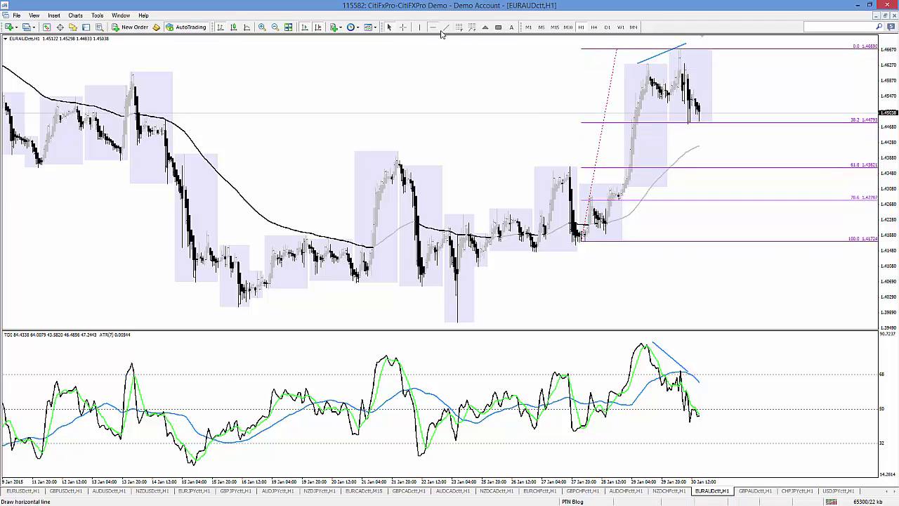
click(586, 124)
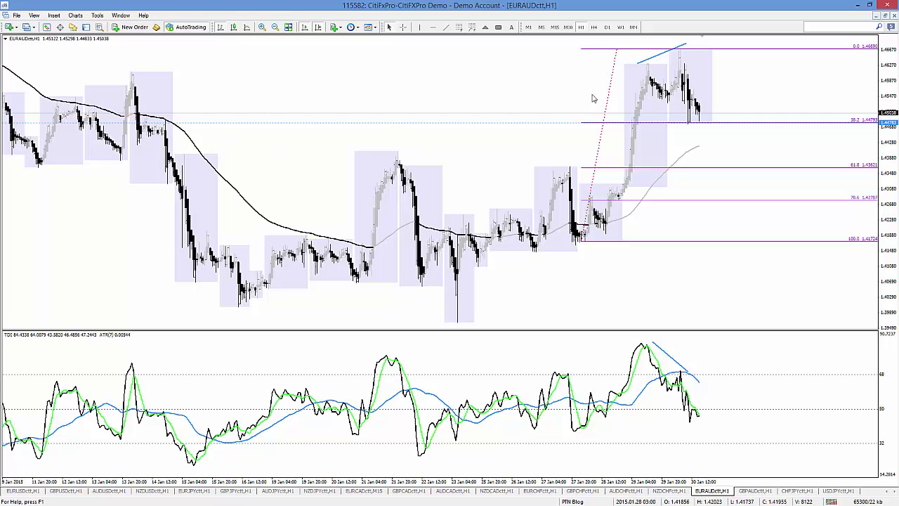
click(433, 27)
click(543, 169)
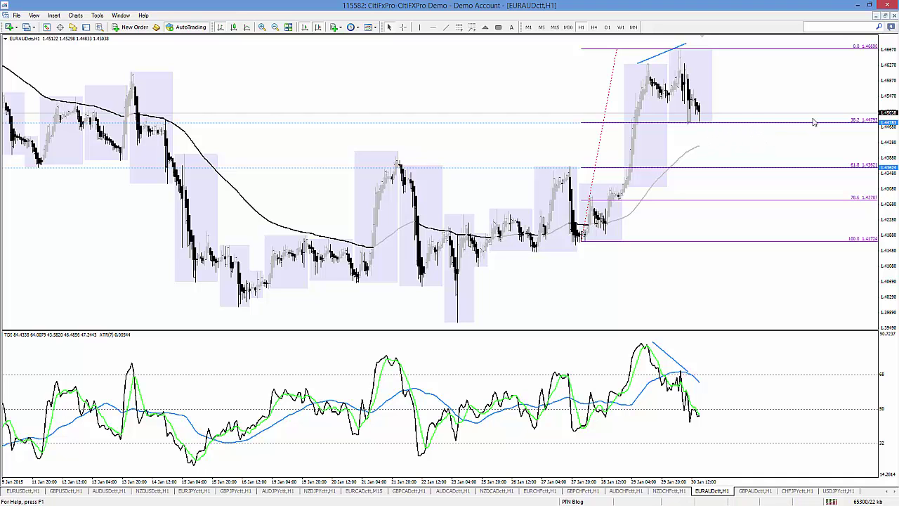
click(887, 18)
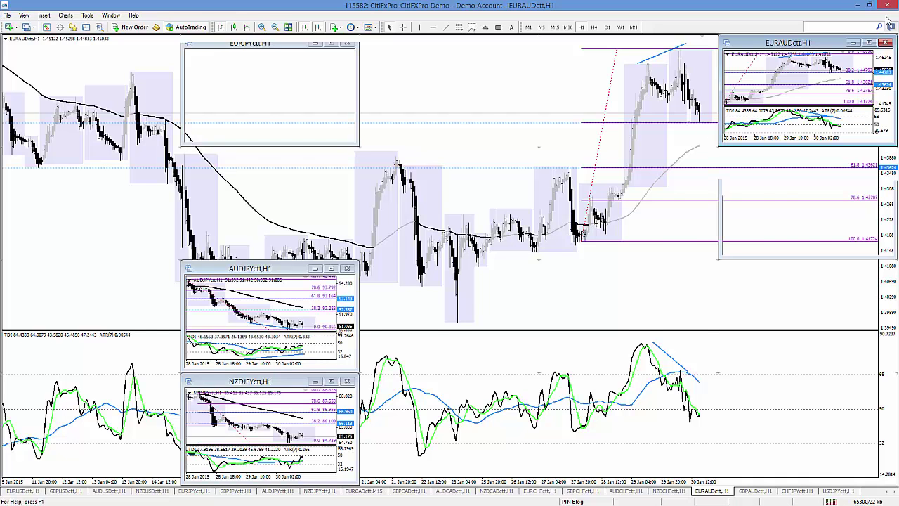
- Maximize GBPAUD and place a horizontal line at the recent high
click(871, 156)
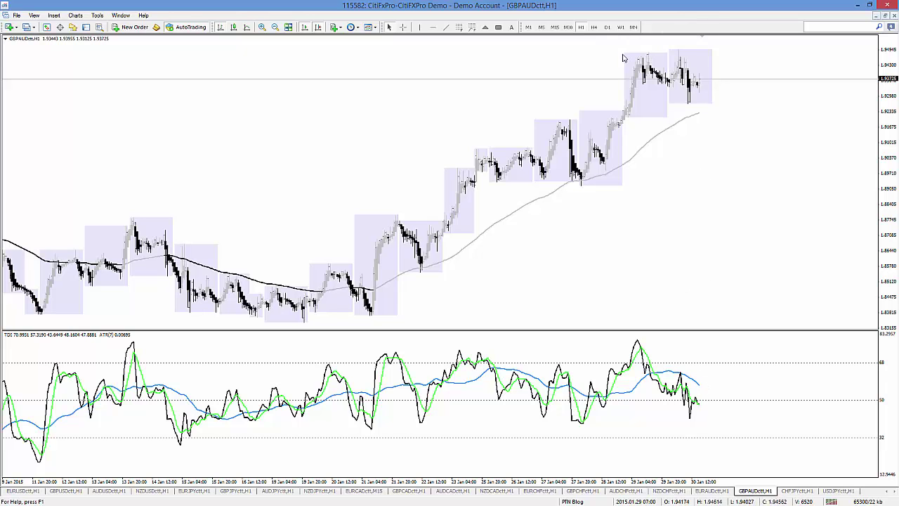
click(433, 27)
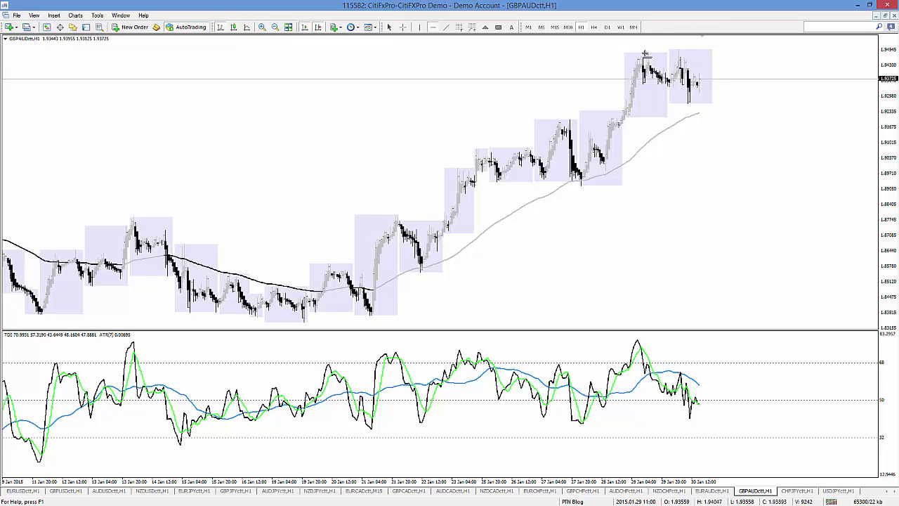
click(645, 52)
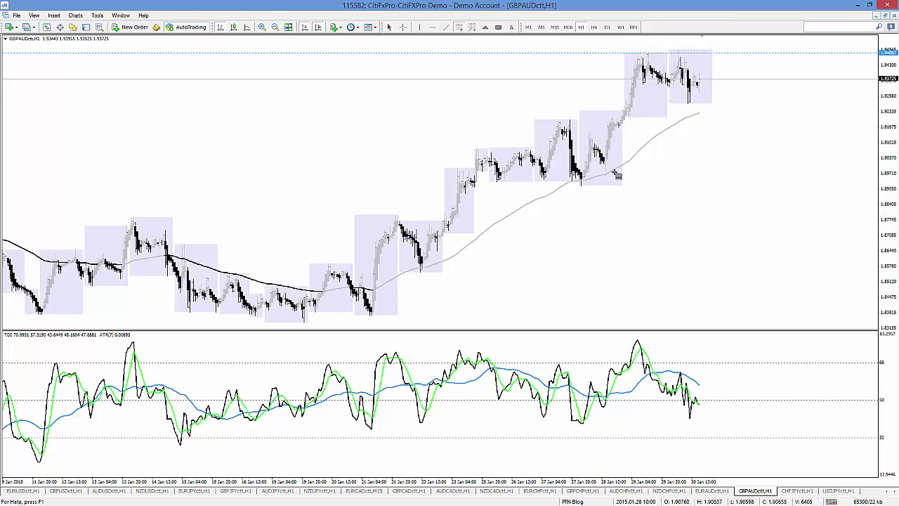
- Draw a Fibonacci retracement from 1.89276 to 1.94835 with a 61.8 line near 1.914, then restore the grid
drag(582, 184, 604, 51)
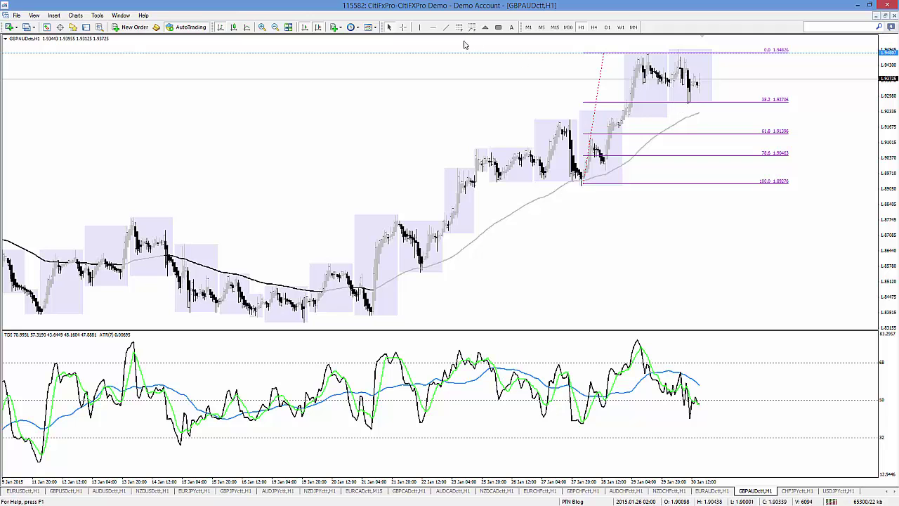
click(433, 26)
click(583, 131)
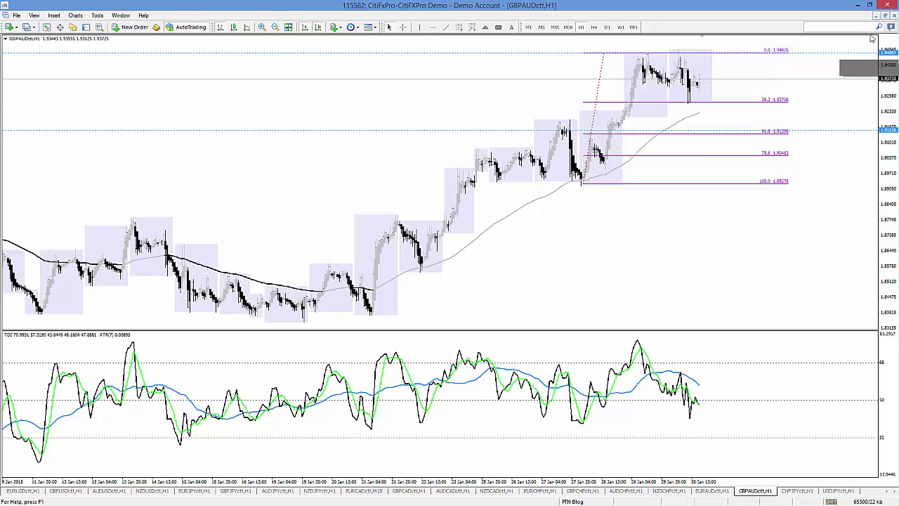
click(883, 14)
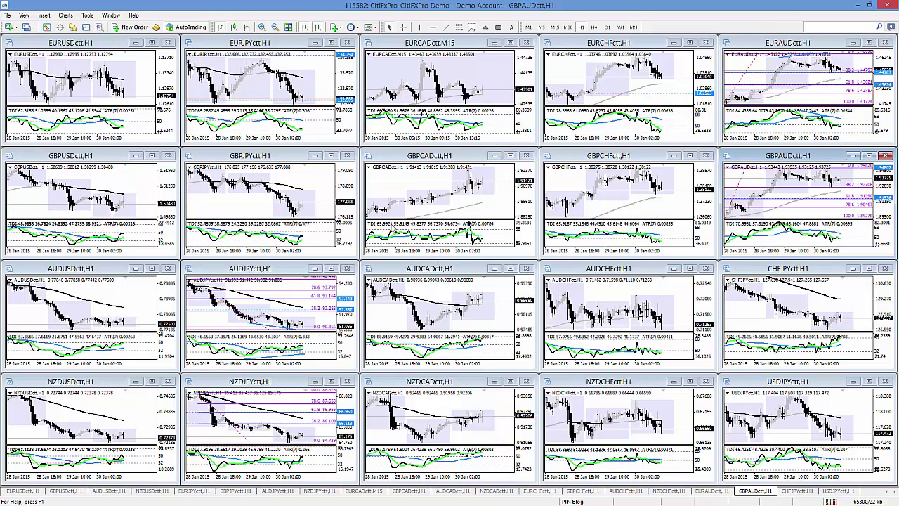